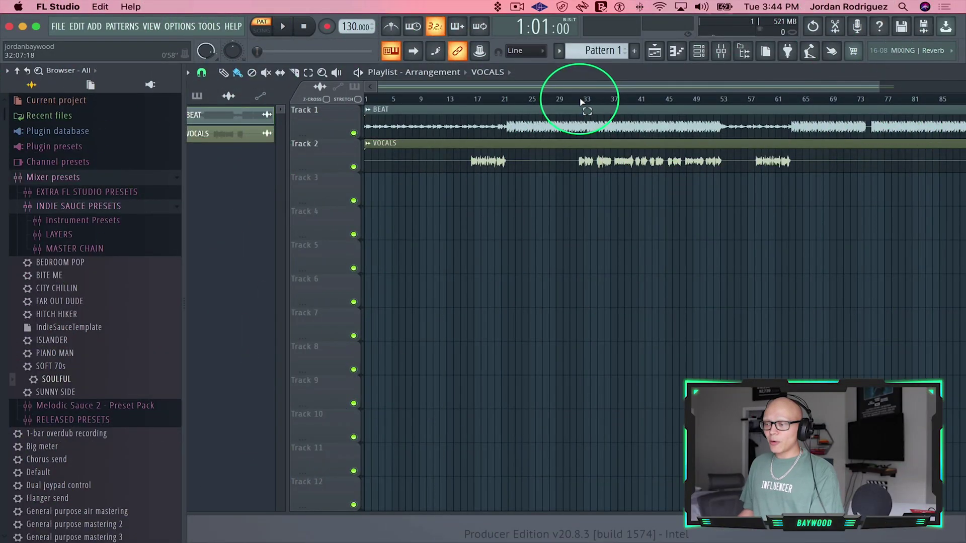
# Select bars 33 to 45 on the playlist ruler and play the song from there
pyautogui.moveTo(581, 102); pyautogui.dragTo(680, 102)
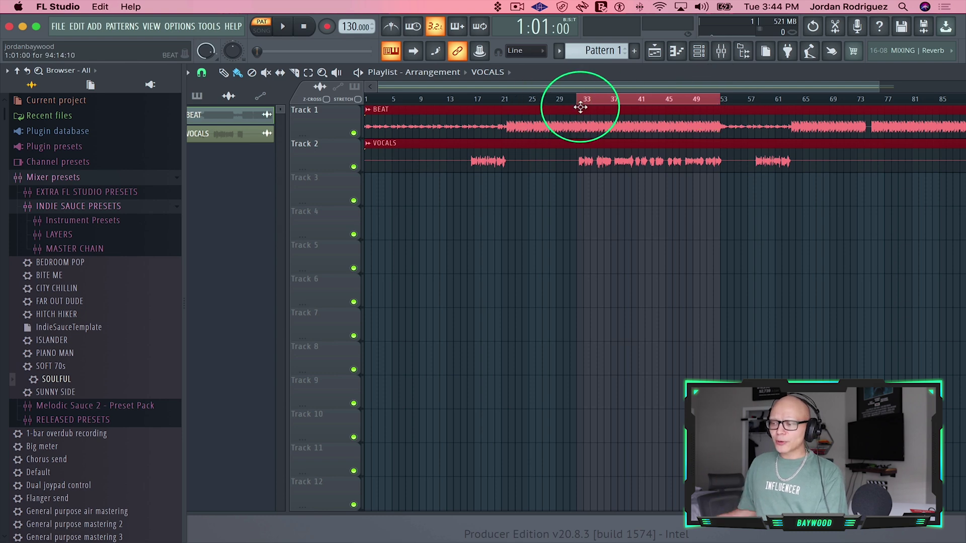
pyautogui.scroll(2, 550, 140)
pyautogui.press('space')
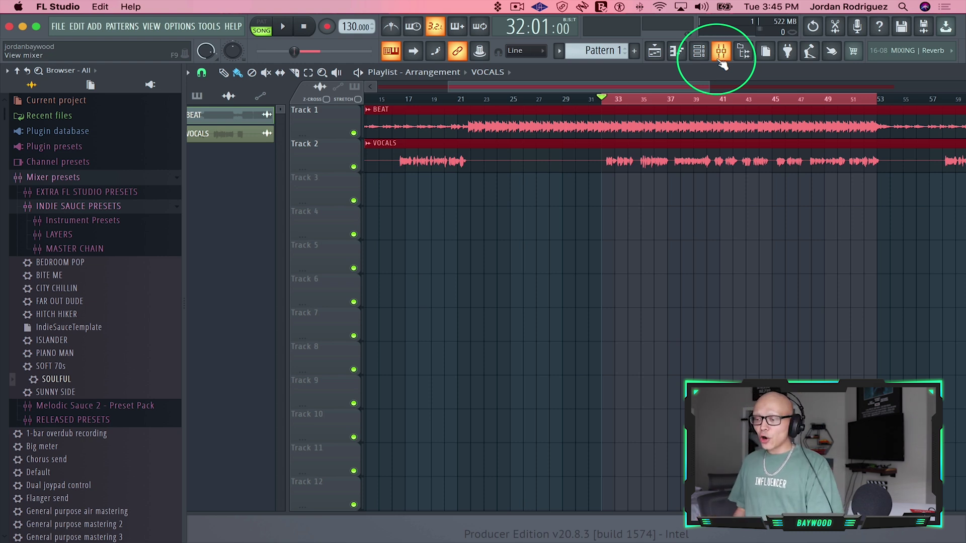
# Make Track 1 (BEAT) an audio track routed to mixer Insert 1
pyautogui.rightClick(304, 122)
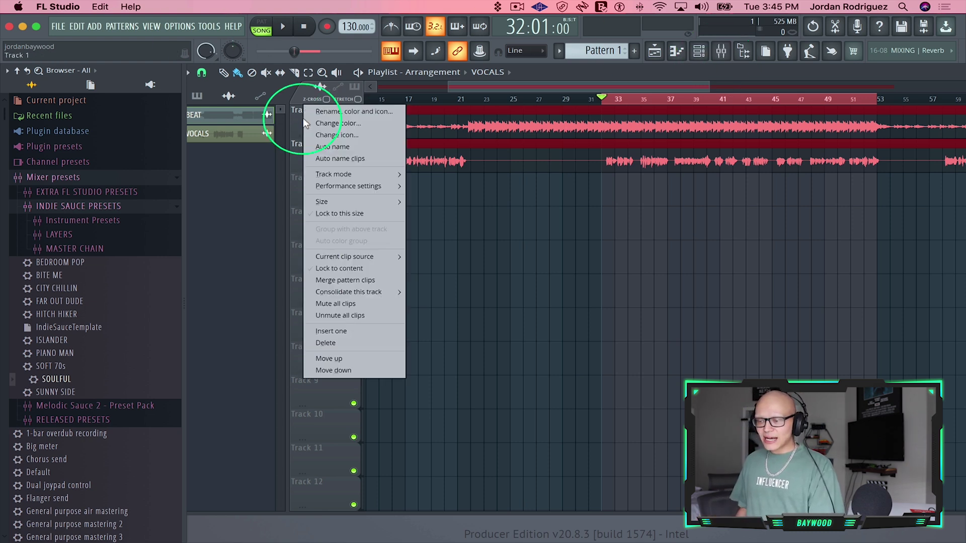
pyautogui.moveTo(360, 174)
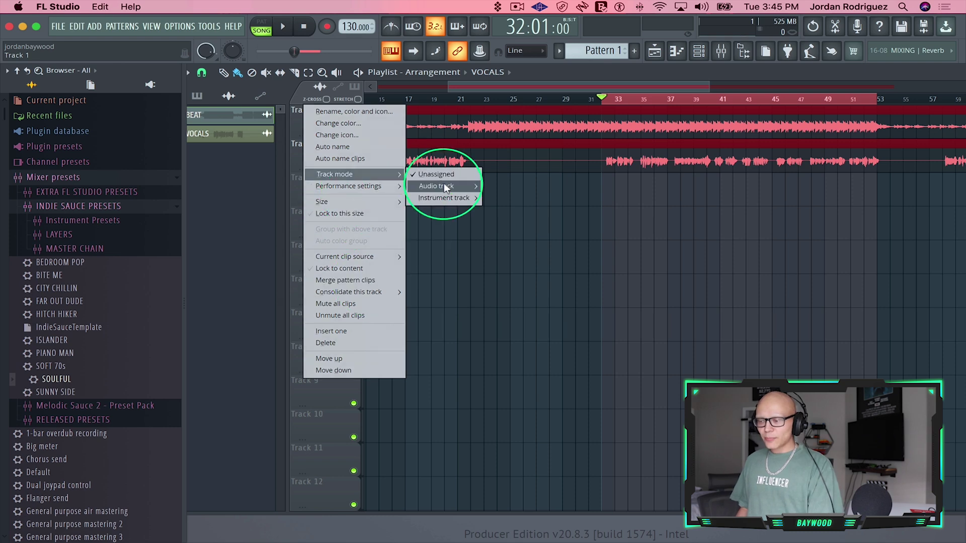
pyautogui.moveTo(444, 186)
pyautogui.click(520, 35)
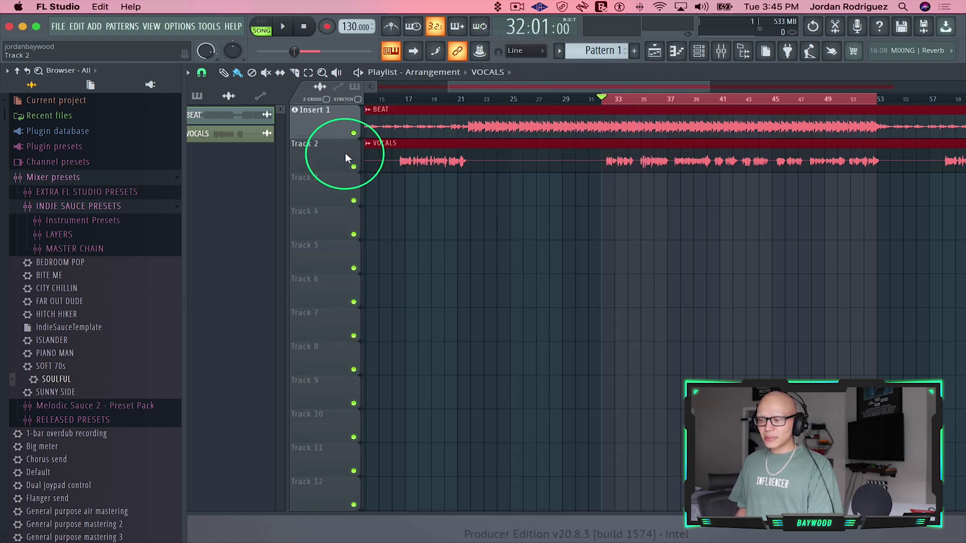
# Make Track 2 (VOCALS) an audio track routed to mixer Insert 2
pyautogui.rightClick(328, 156)
pyautogui.moveTo(400, 207)
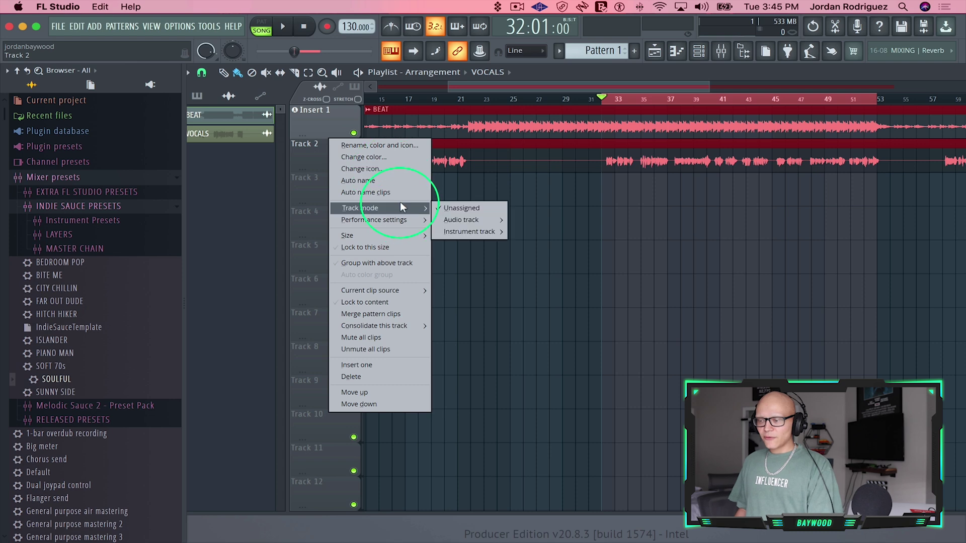
pyautogui.moveTo(460, 220)
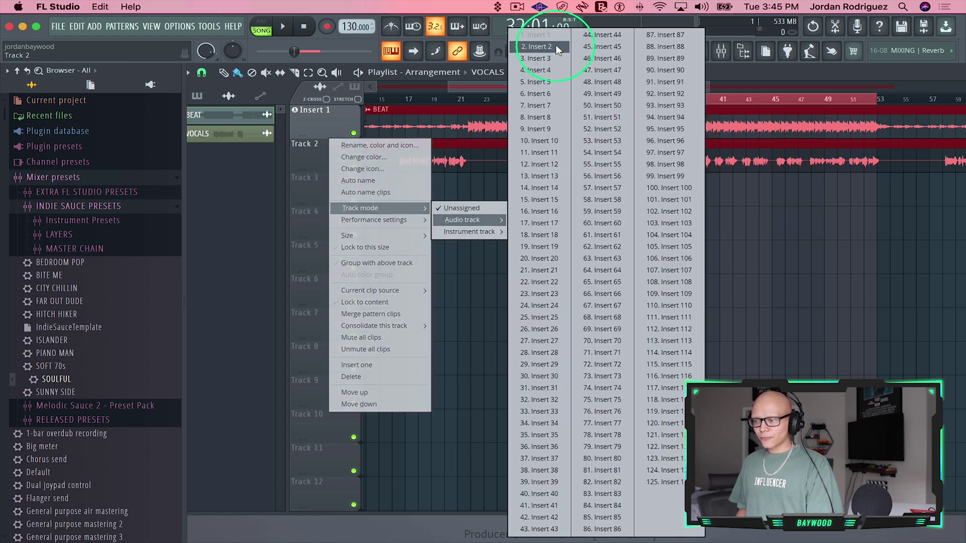
pyautogui.click(557, 47)
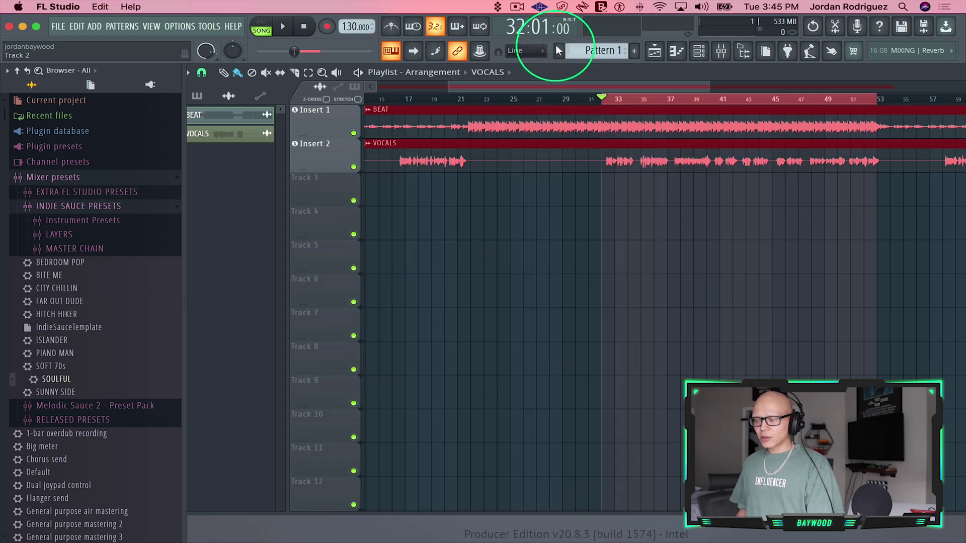
# Load Auto-Key into Slot 1 of the beat's Insert 1, dismissing the missing-plugin warning
pyautogui.click(721, 51)
pyautogui.click(270, 149)
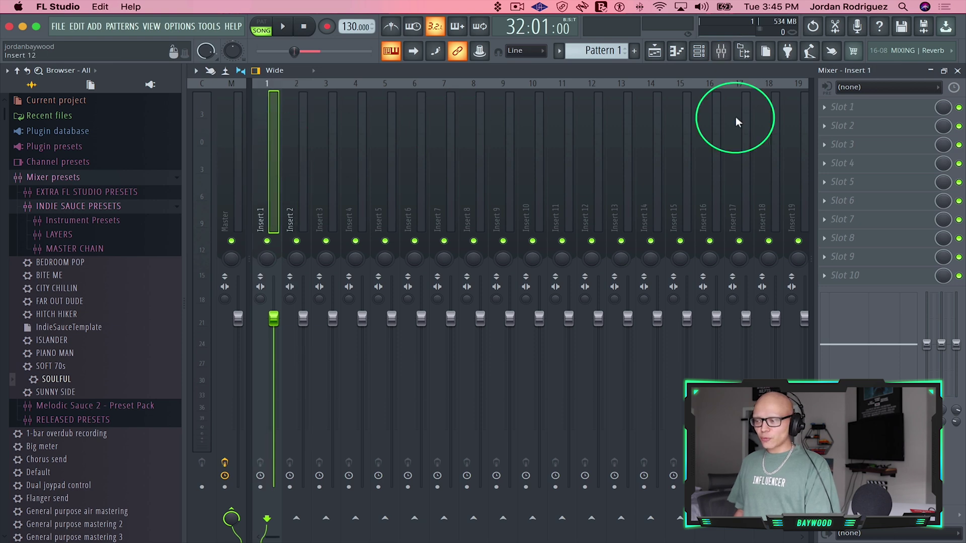
pyautogui.click(829, 109)
pyautogui.click(624, 35)
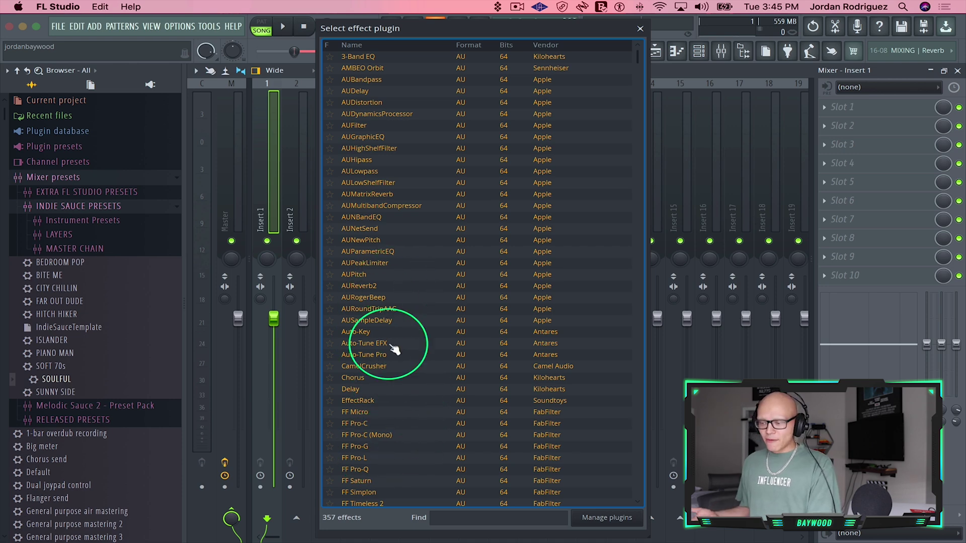
pyautogui.click(395, 332)
pyautogui.click(626, 322)
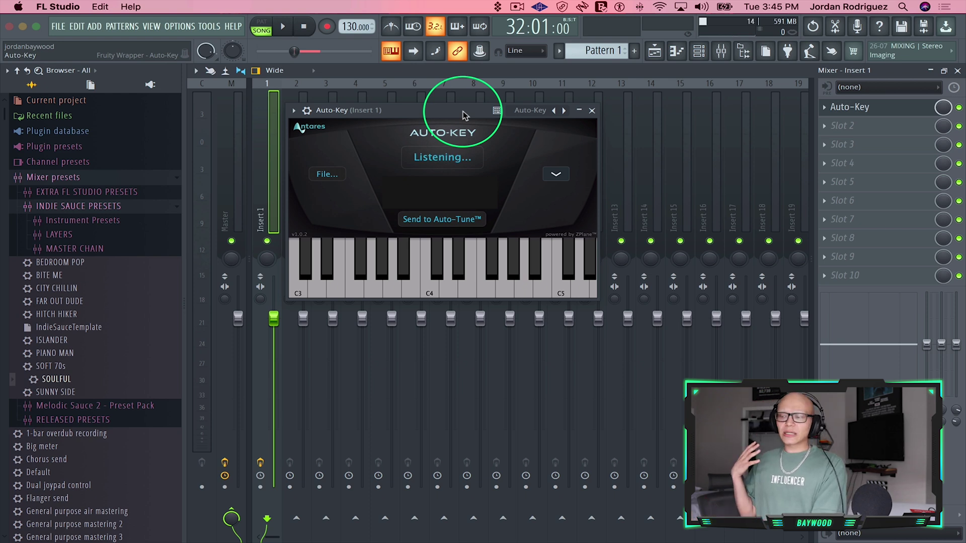
pyautogui.moveTo(463, 111); pyautogui.dragTo(506, 107)
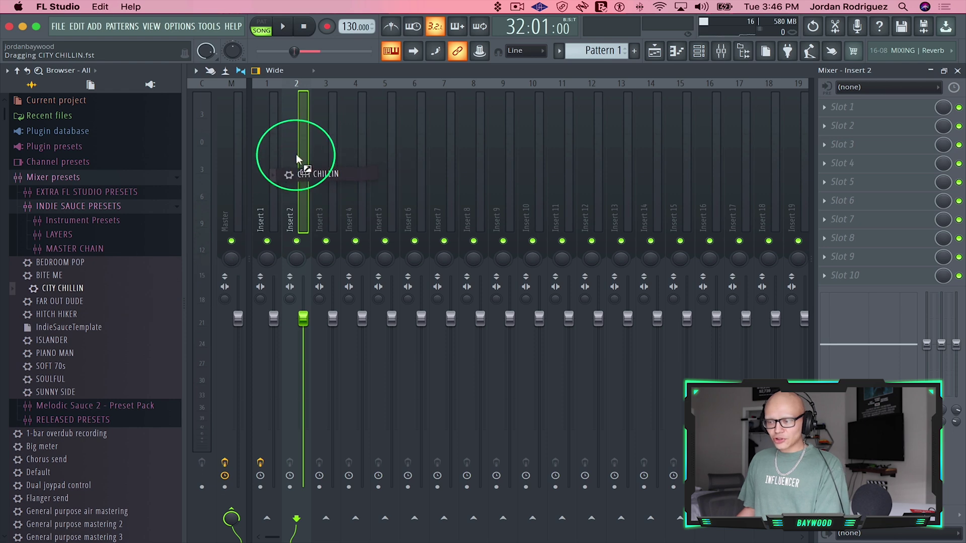
# Apply the Indie Sauce presets CITY CHILLIN, ISLANDER, then HITCH HIKER to vocal Insert 2
pyautogui.moveTo(296, 154); pyautogui.dragTo(296, 155)
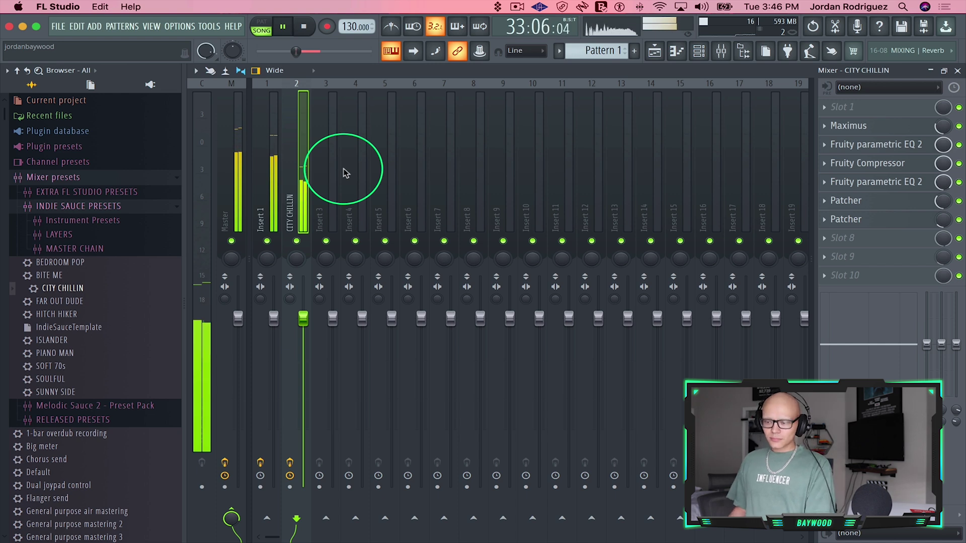
pyautogui.click(268, 198)
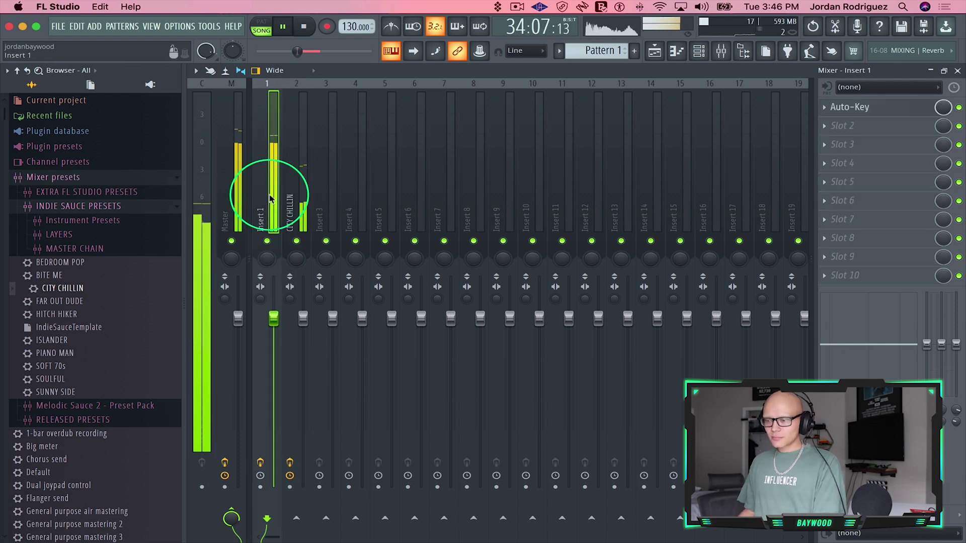
pyautogui.click(295, 188)
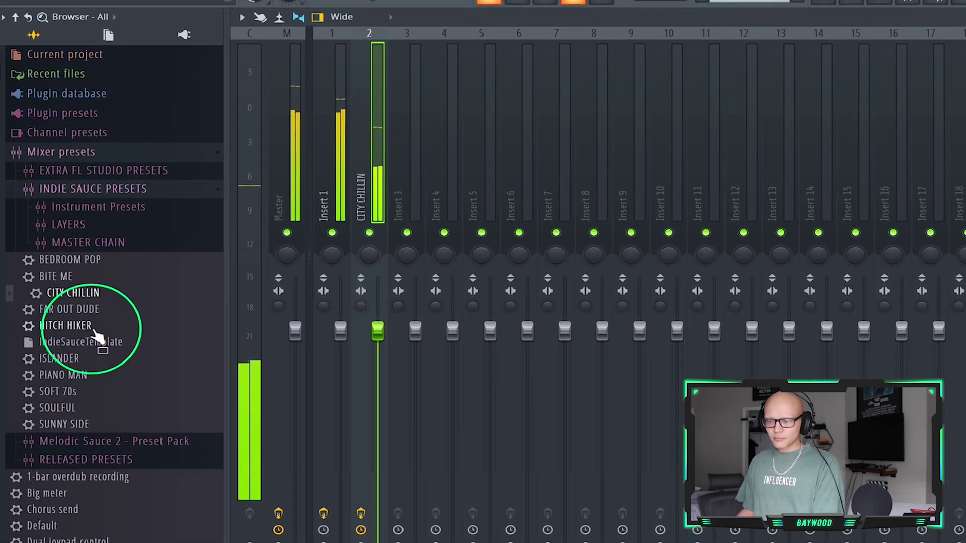
pyautogui.moveTo(64, 341); pyautogui.dragTo(66, 343)
pyautogui.moveTo(92, 384); pyautogui.dragTo(456, 117)
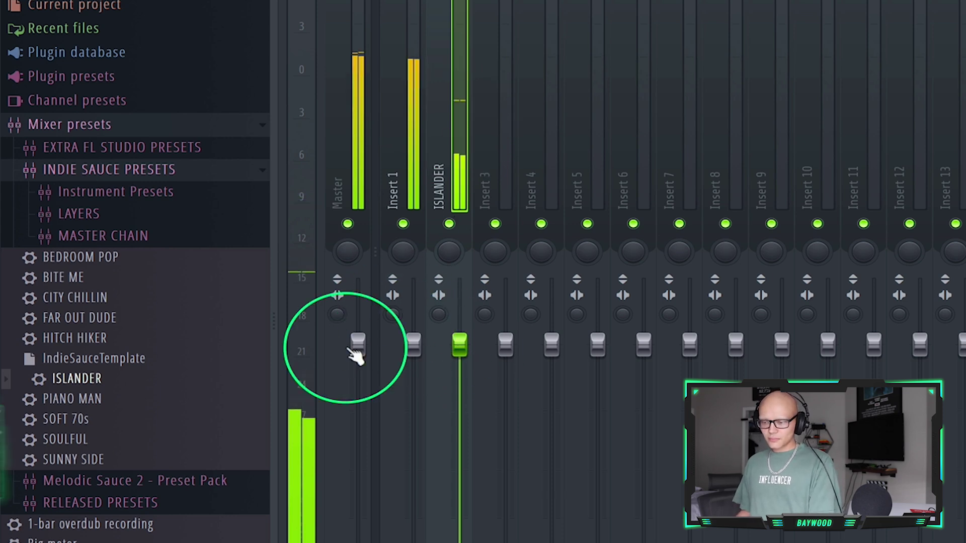
pyautogui.moveTo(119, 338); pyautogui.dragTo(451, 134)
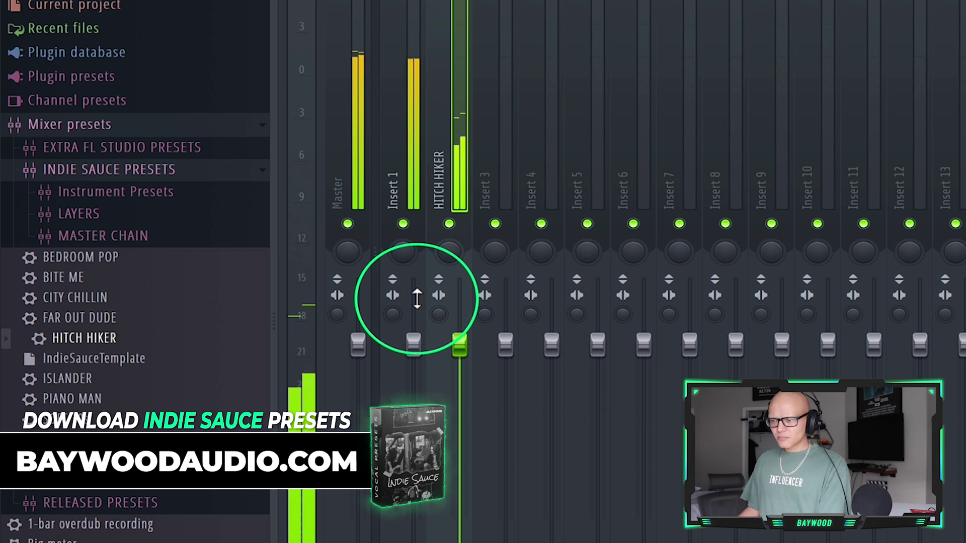
pyautogui.click(413, 345)
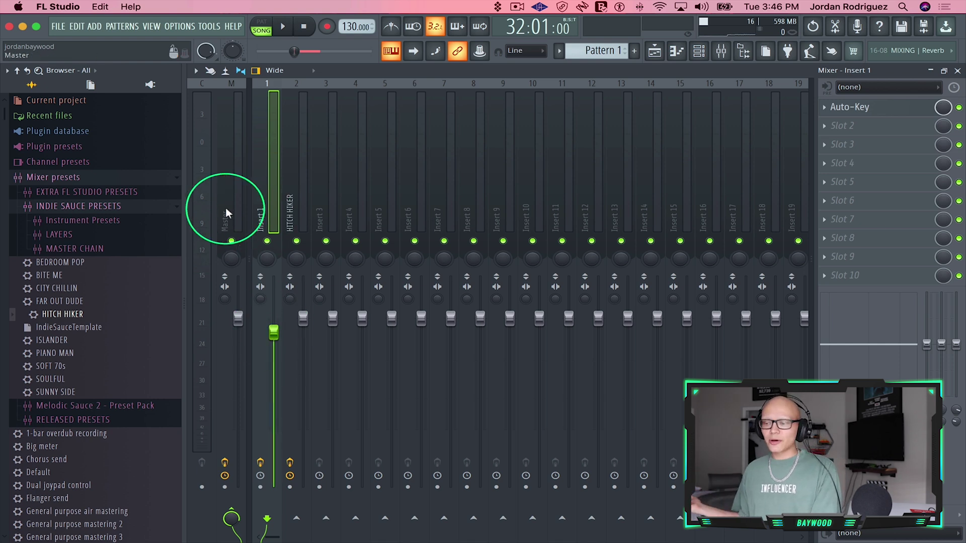
# Lower the beat's Insert 1 to about -2.2 dB and raise the HITCH HIKER vocal to about 2.9 dB, then stop playback
pyautogui.moveTo(272, 332); pyautogui.dragTo(270, 335)
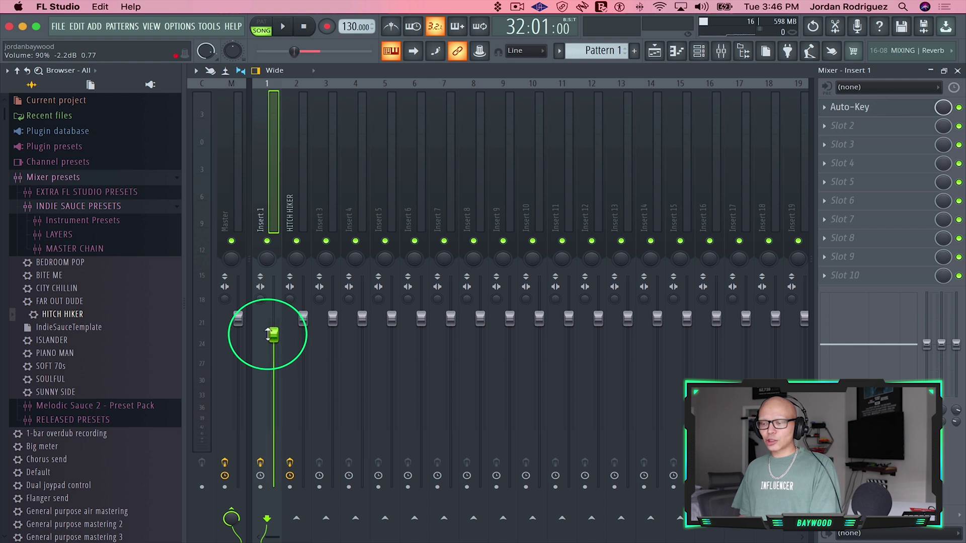
pyautogui.click(304, 230)
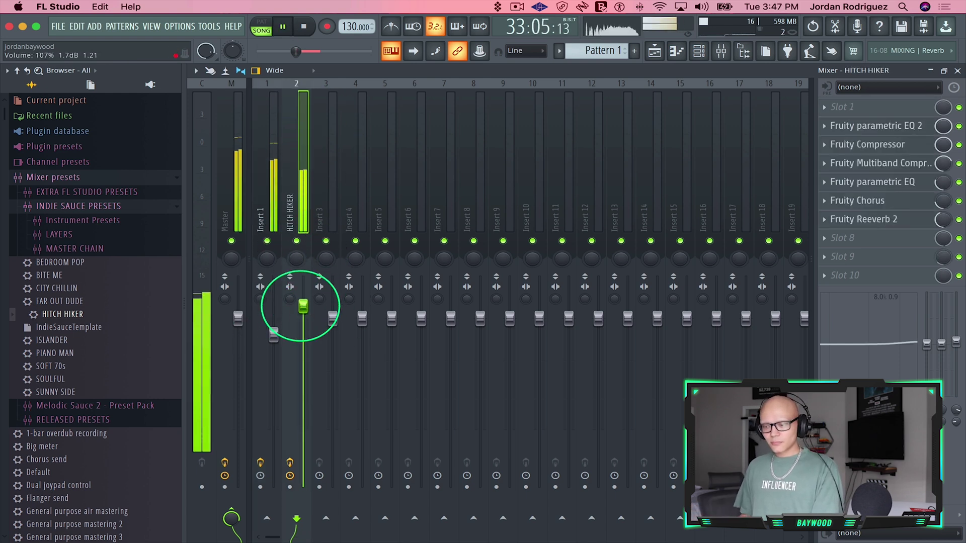
pyautogui.moveTo(302, 299); pyautogui.dragTo(305, 302)
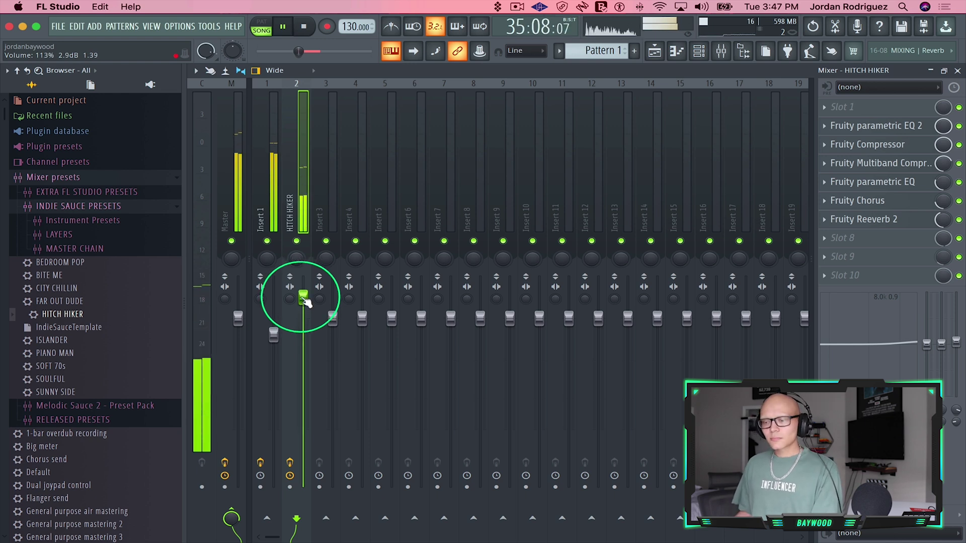
pyautogui.press('space')
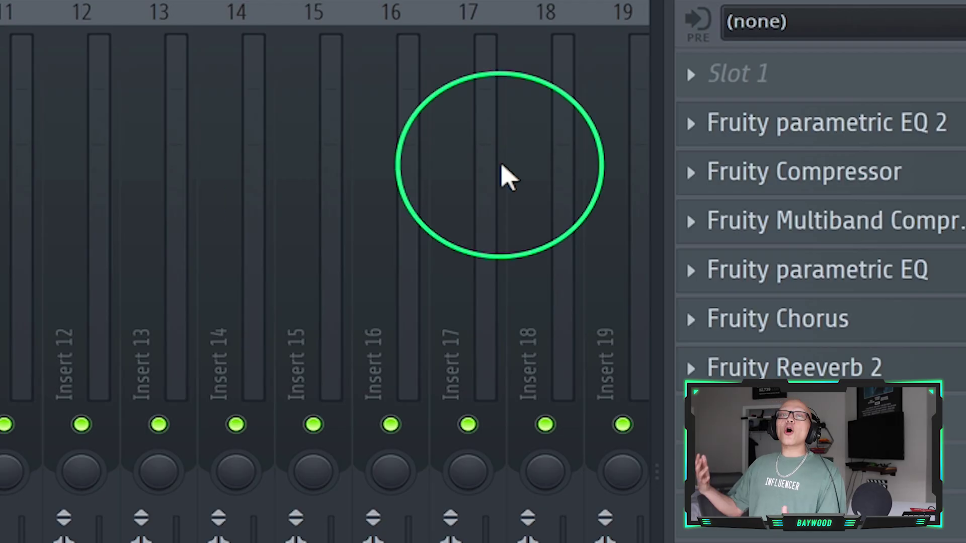
pyautogui.click(693, 86)
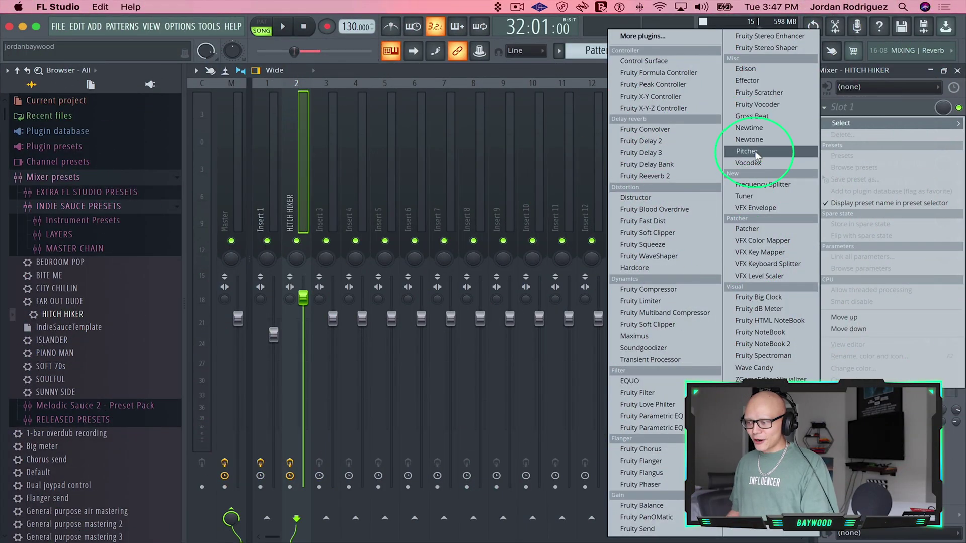
# Load Pitcher into the first effect slot of the HITCH HIKER vocal insert
pyautogui.click(754, 151)
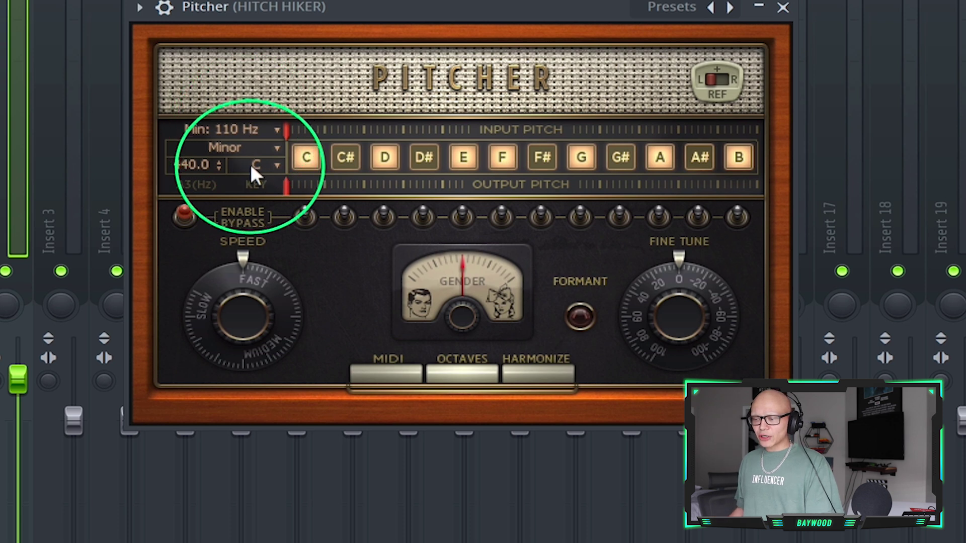
# Open Pitcher's Key dropdown, currently set to C Minor
pyautogui.click(271, 162)
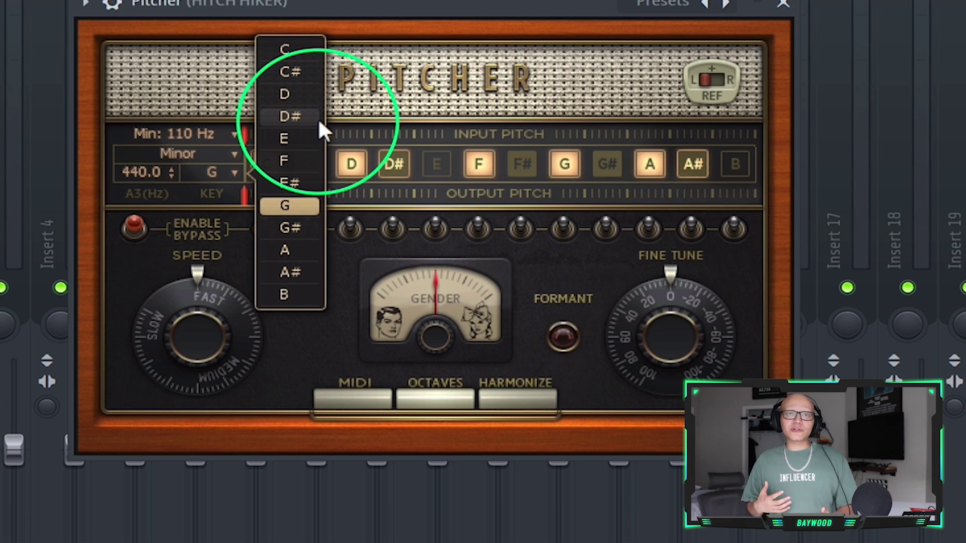
# Set Pitcher's key to G Minor and move correction speed to Medium, then back toward Fast
pyautogui.click(297, 209)
pyautogui.moveTo(182, 276)
pyautogui.mouseDown()
pyautogui.moveTo(183, 352)
pyautogui.moveTo(184, 282)
pyautogui.mouseUp()
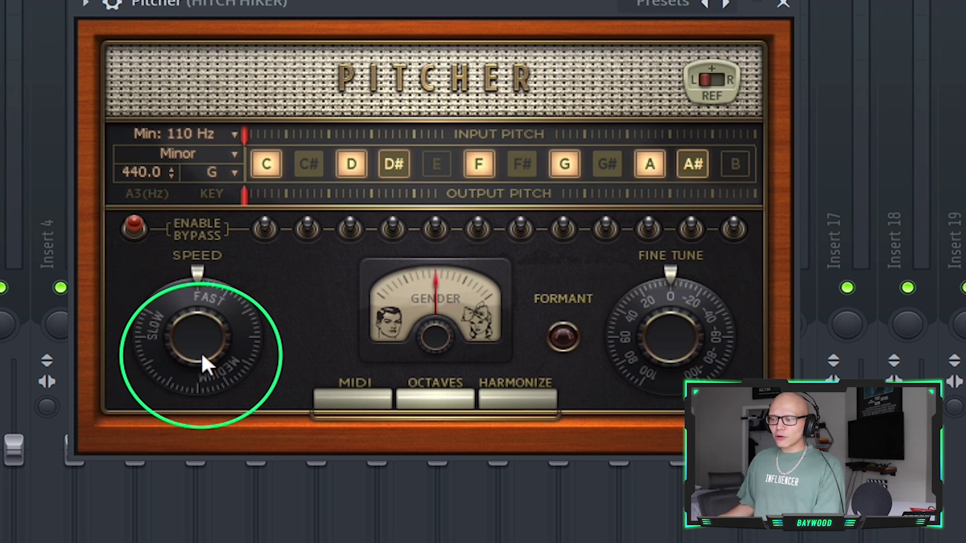
pyautogui.moveTo(204, 339); pyautogui.dragTo(203, 390)
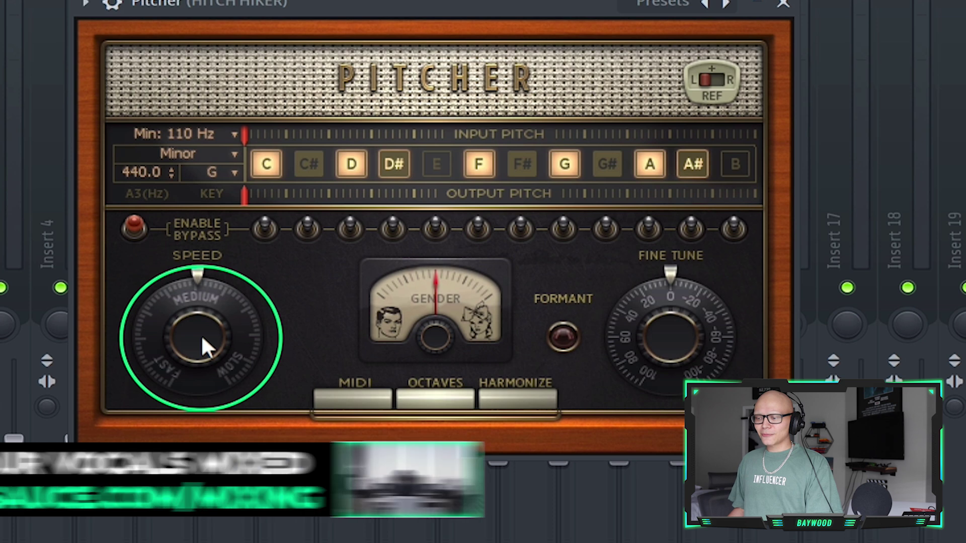
pyautogui.moveTo(200, 334); pyautogui.dragTo(201, 405)
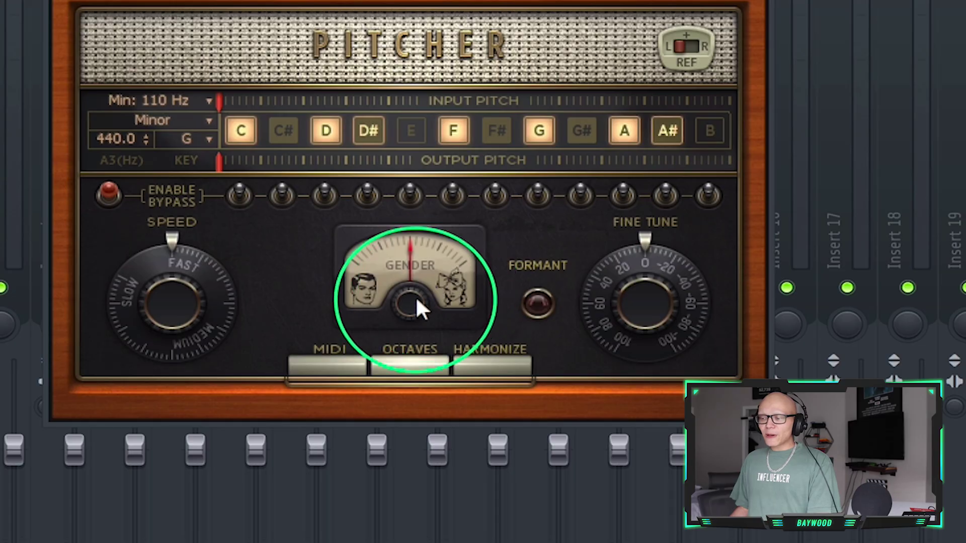
# Turn Pitcher's Gender knob off centre toward the female side
pyautogui.moveTo(415, 296)
pyautogui.mouseDown()
pyautogui.moveTo(415, 314)
pyautogui.moveTo(416, 287)
pyautogui.moveTo(412, 311)
pyautogui.mouseUp()
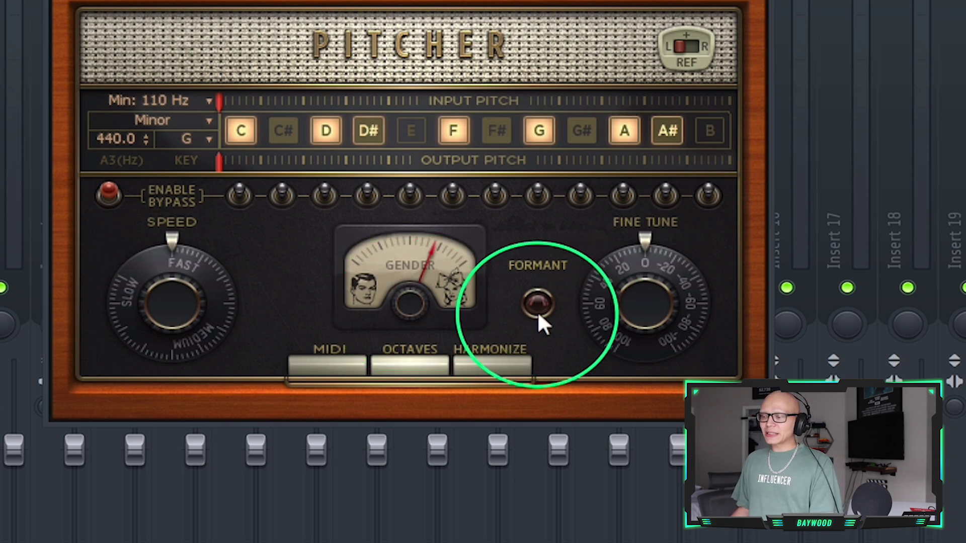
# Turn on Formant, sweep the Gender knob both ways, and leave it just off centre
pyautogui.click(449, 308)
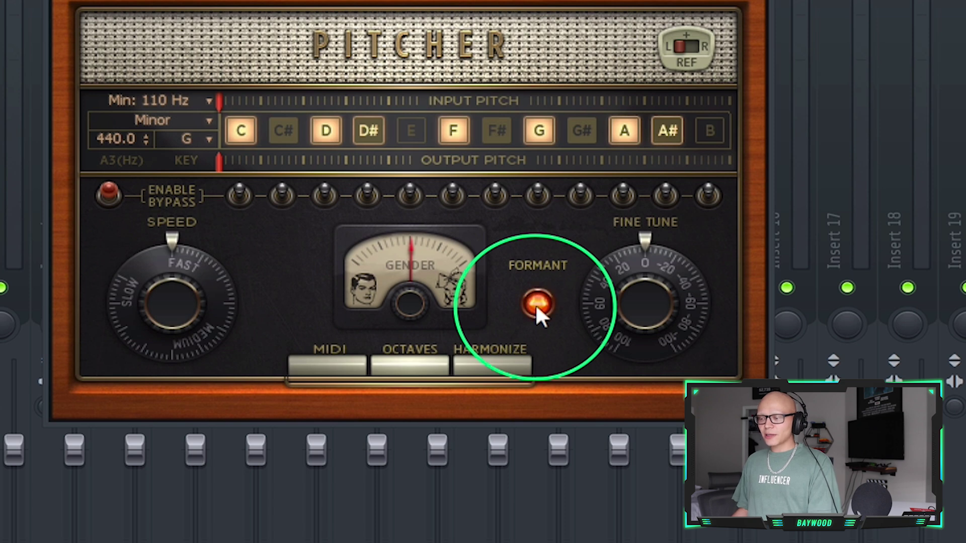
pyautogui.moveTo(406, 302)
pyautogui.mouseDown()
pyautogui.moveTo(406, 317)
pyautogui.moveTo(410, 287)
pyautogui.moveTo(413, 324)
pyautogui.mouseUp()
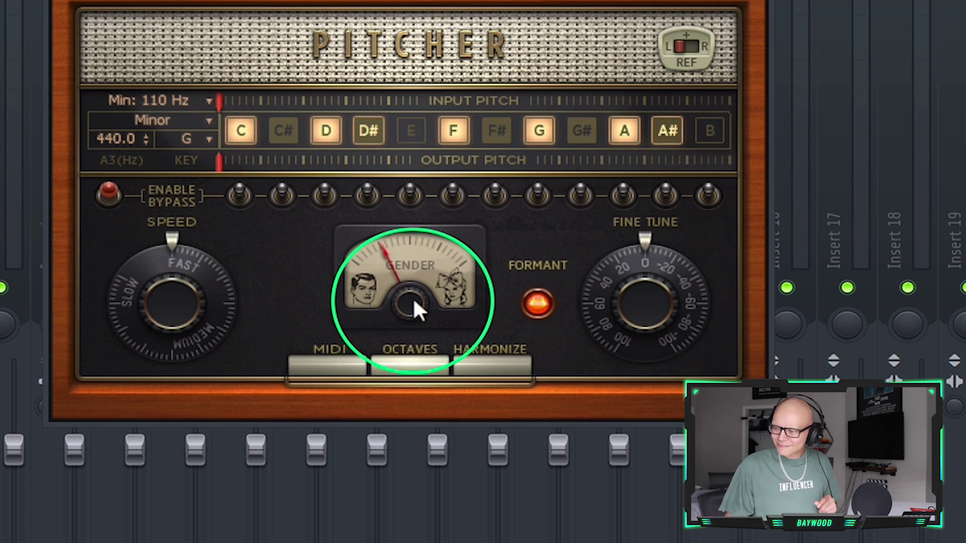
pyautogui.moveTo(413, 302); pyautogui.dragTo(413, 309)
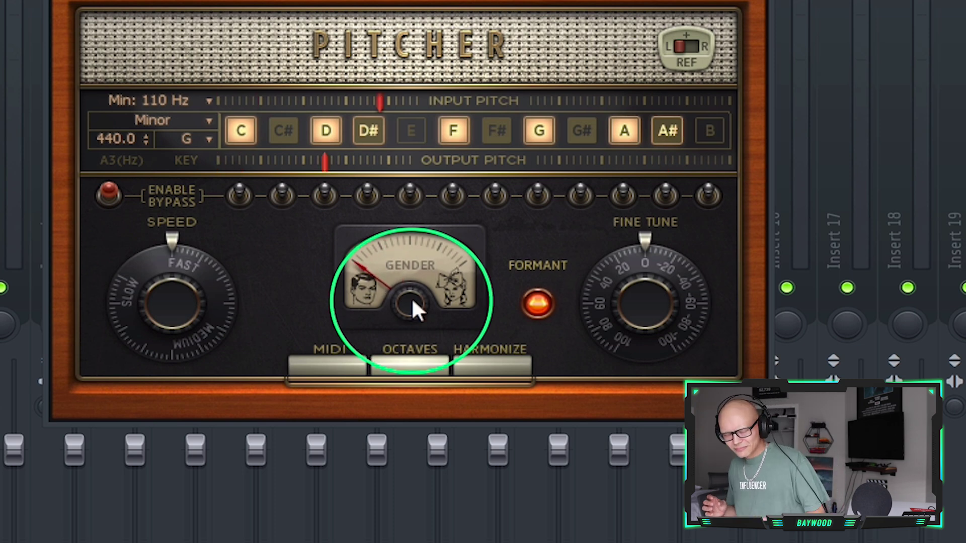
pyautogui.moveTo(412, 297)
pyautogui.mouseDown()
pyautogui.moveTo(412, 283)
pyautogui.moveTo(412, 297)
pyautogui.mouseUp()
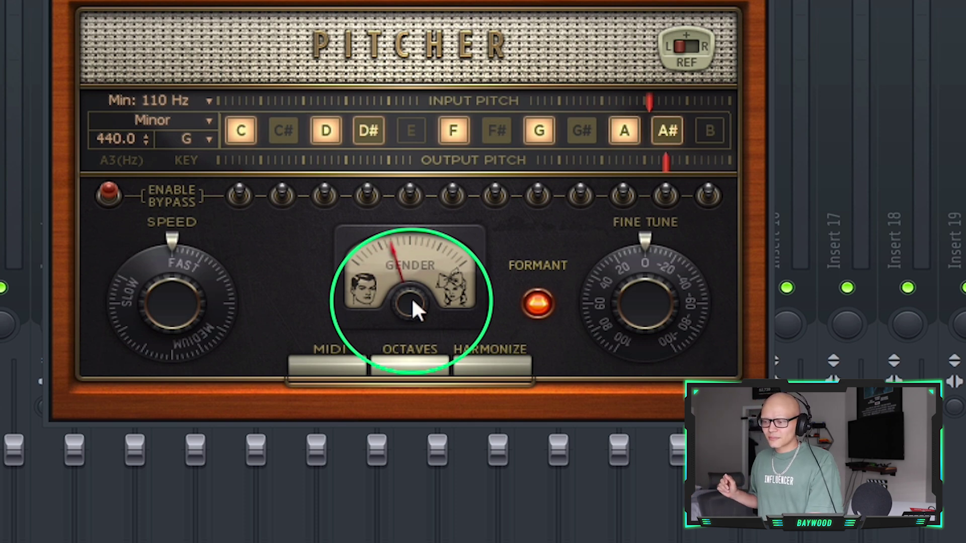
pyautogui.moveTo(162, 298)
pyautogui.mouseDown()
pyautogui.moveTo(161, 289)
pyautogui.moveTo(171, 303)
pyautogui.mouseUp()
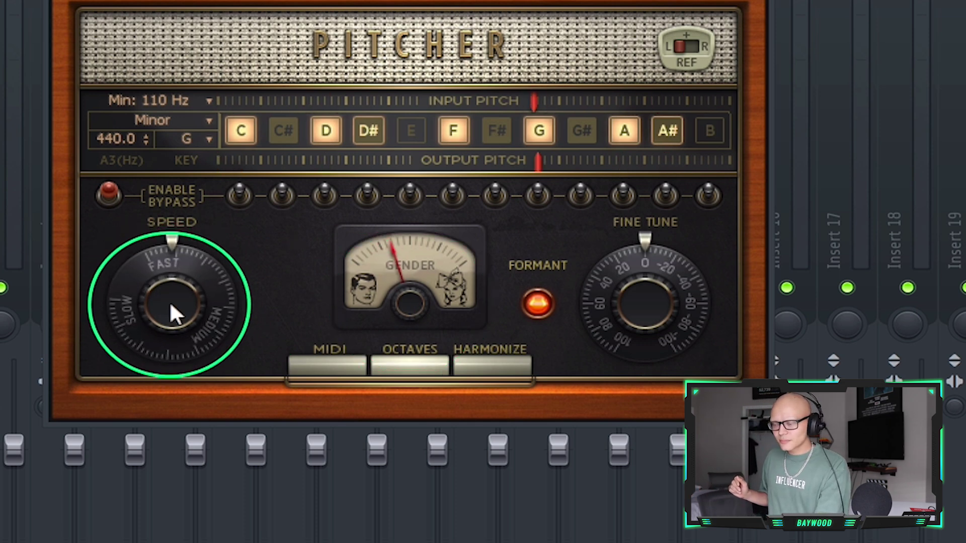
pyautogui.moveTo(405, 304)
pyautogui.mouseDown()
pyautogui.moveTo(405, 288)
pyautogui.moveTo(404, 317)
pyautogui.moveTo(406, 304)
pyautogui.mouseUp()
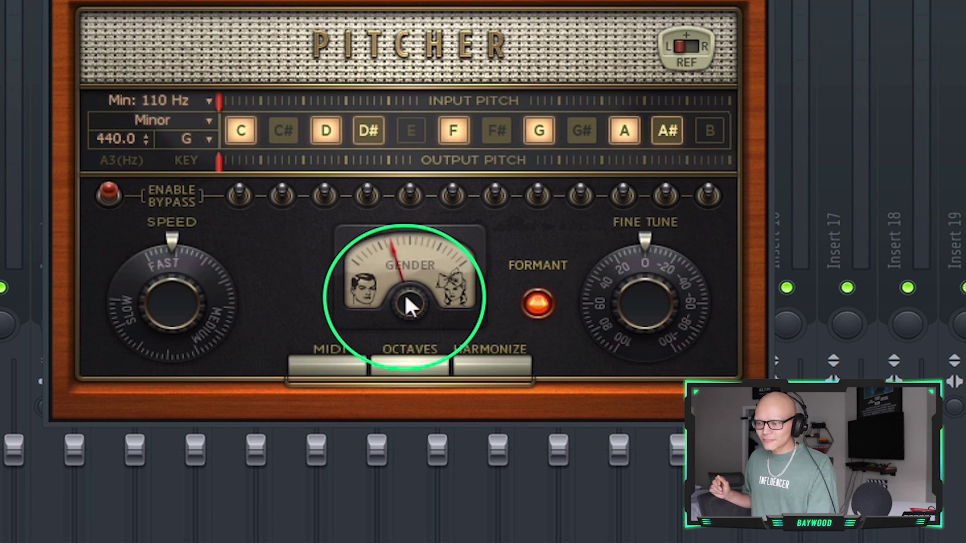
# Switch off Formant preservation and try a few Fine Tune amounts before returning it to 0
pyautogui.click(531, 312)
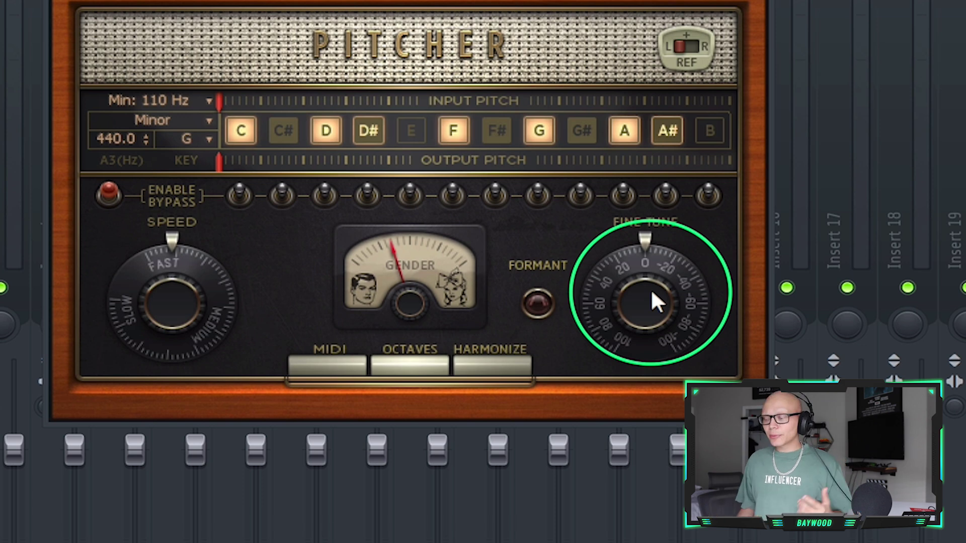
pyautogui.moveTo(640, 293); pyautogui.dragTo(639, 251)
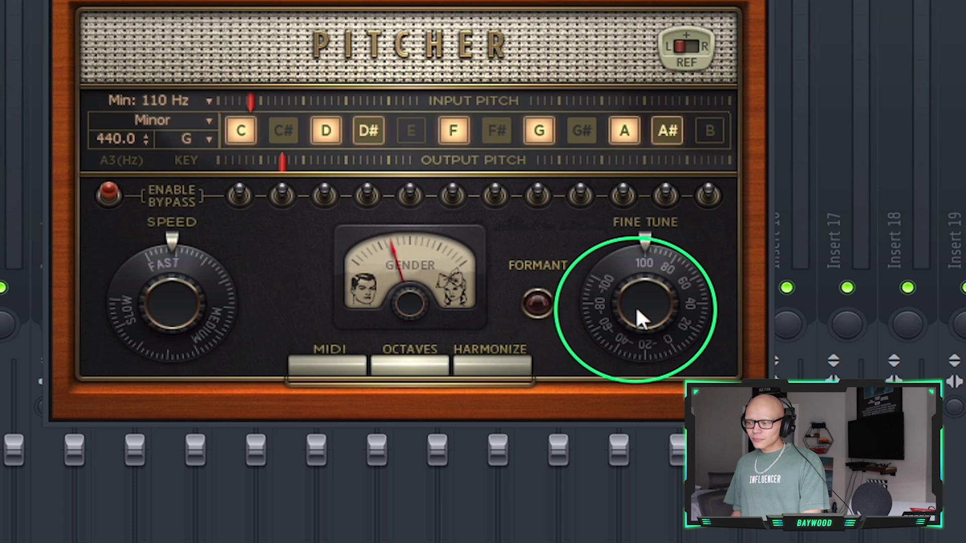
pyautogui.moveTo(636, 311); pyautogui.dragTo(636, 408)
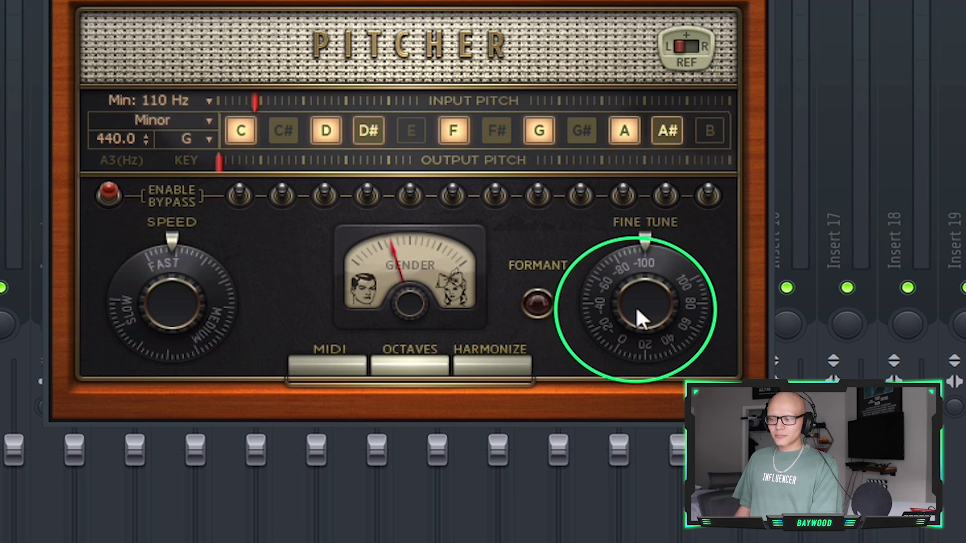
pyautogui.moveTo(637, 312); pyautogui.dragTo(637, 259)
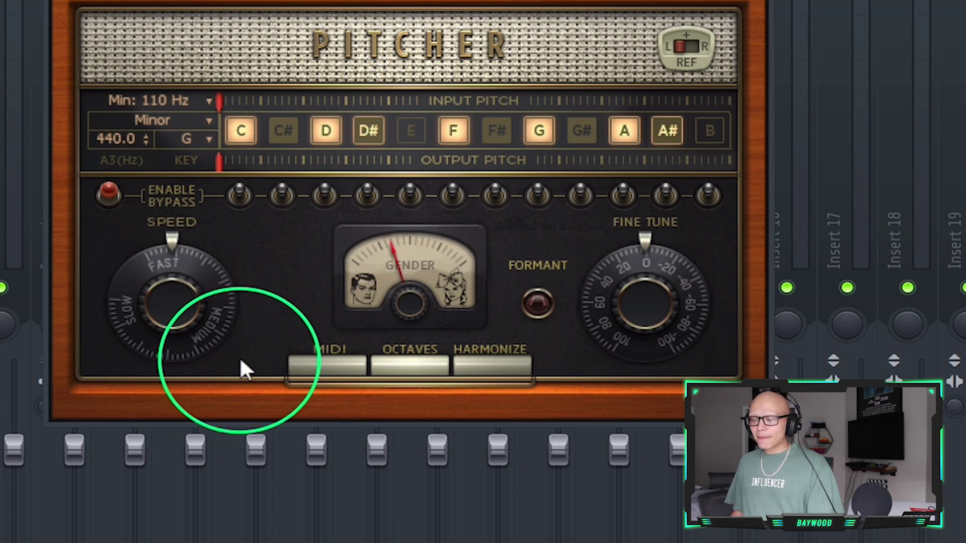
# Set the Pitcher's scale to All so it corrects to all twelve notes
pyautogui.click(208, 119)
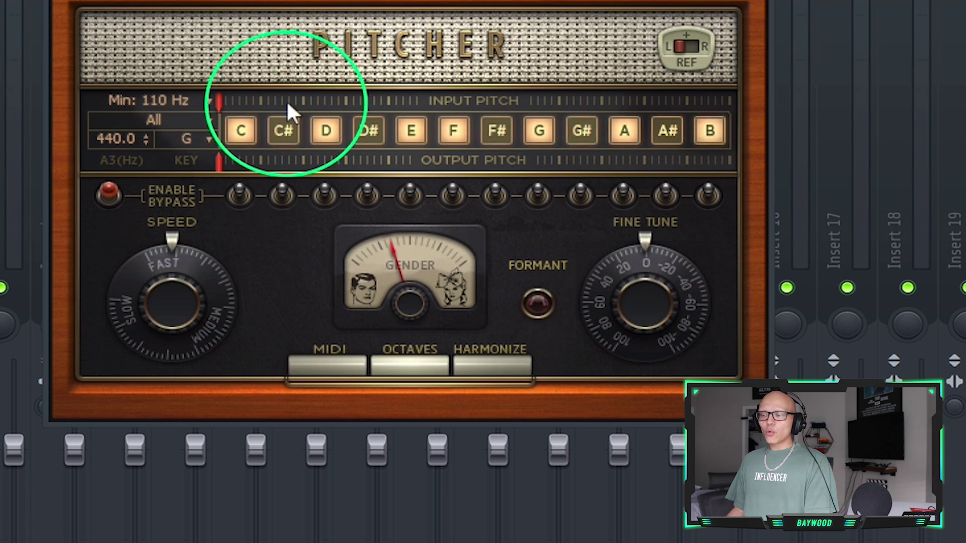
pyautogui.click(168, 122)
pyautogui.click(329, 145)
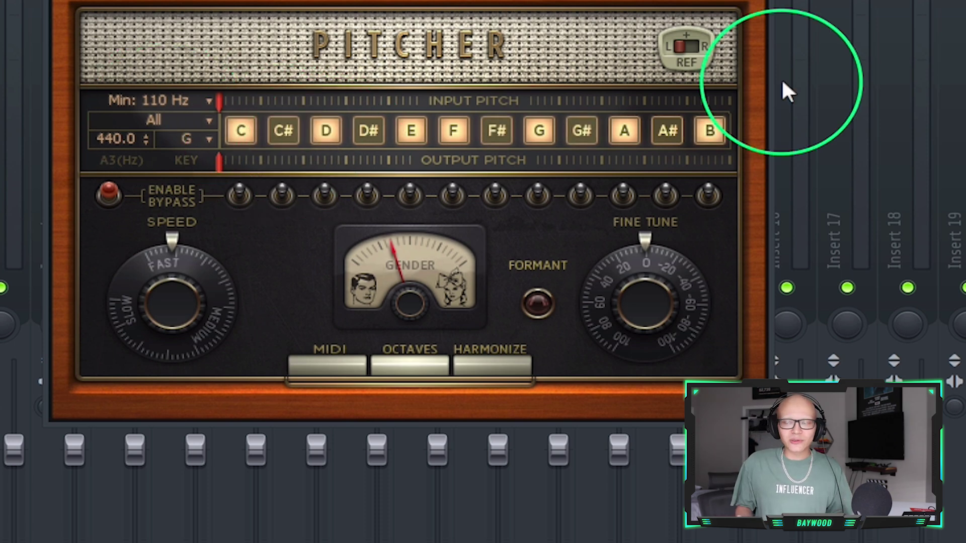
pyautogui.click(170, 119)
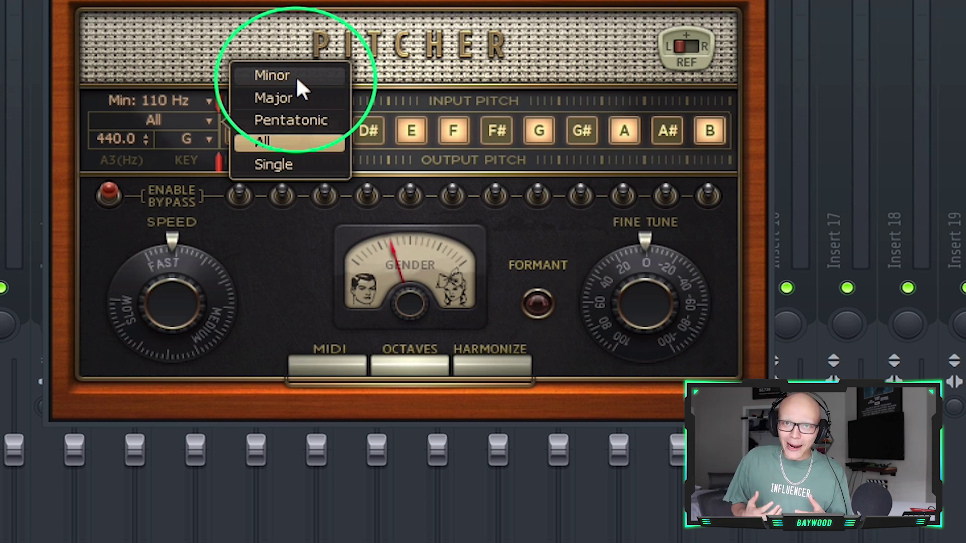
pyautogui.click(307, 141)
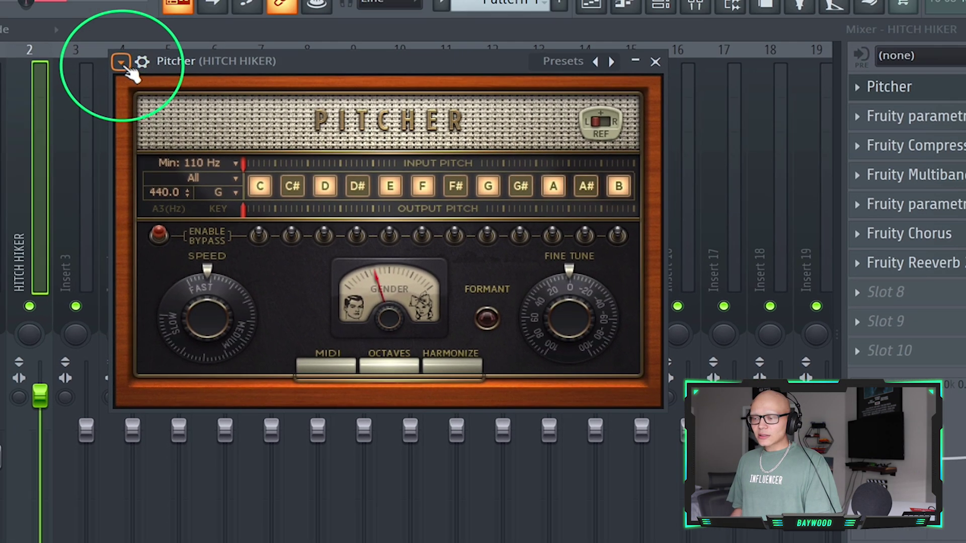
# Save the current Pitcher settings as a new preset named DEFAULT
pyautogui.click(121, 63)
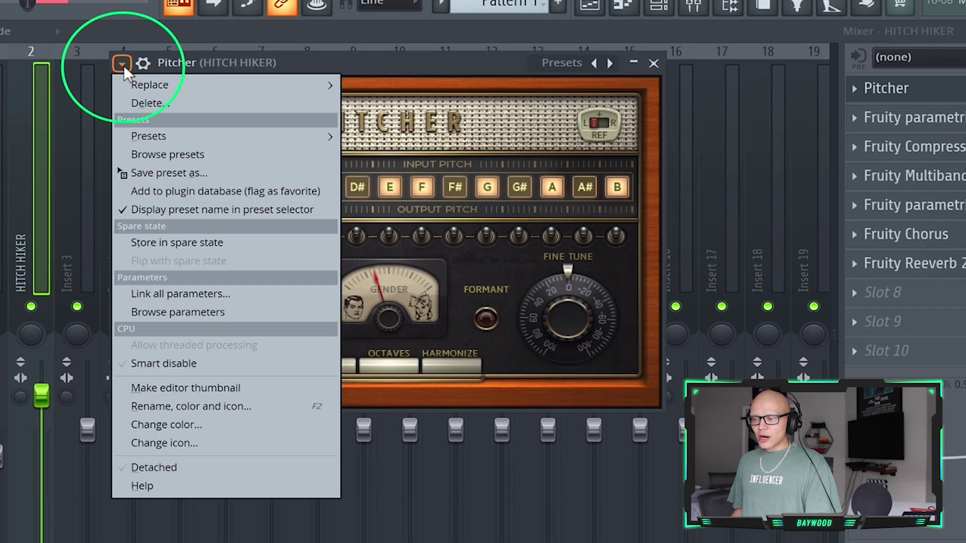
pyautogui.click(191, 174)
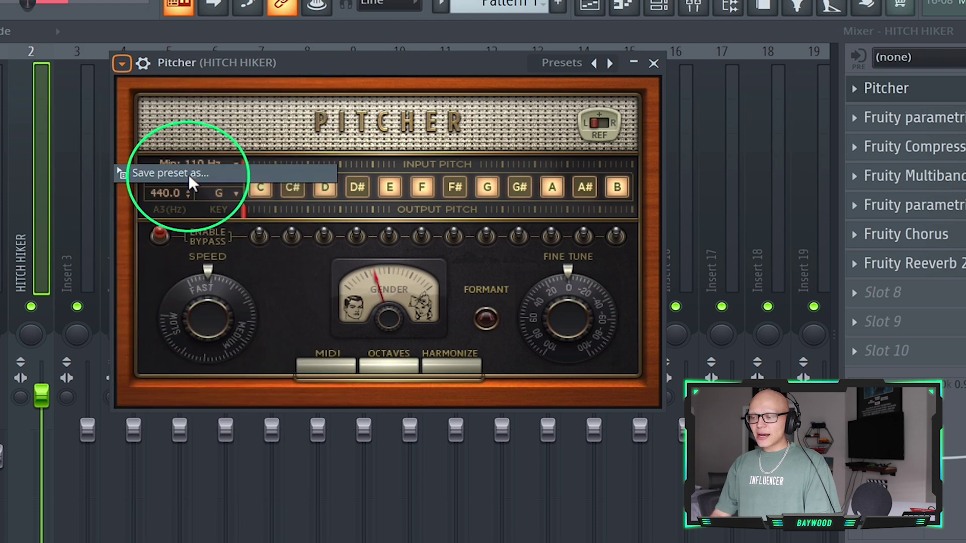
pyautogui.write('DEFAULT')
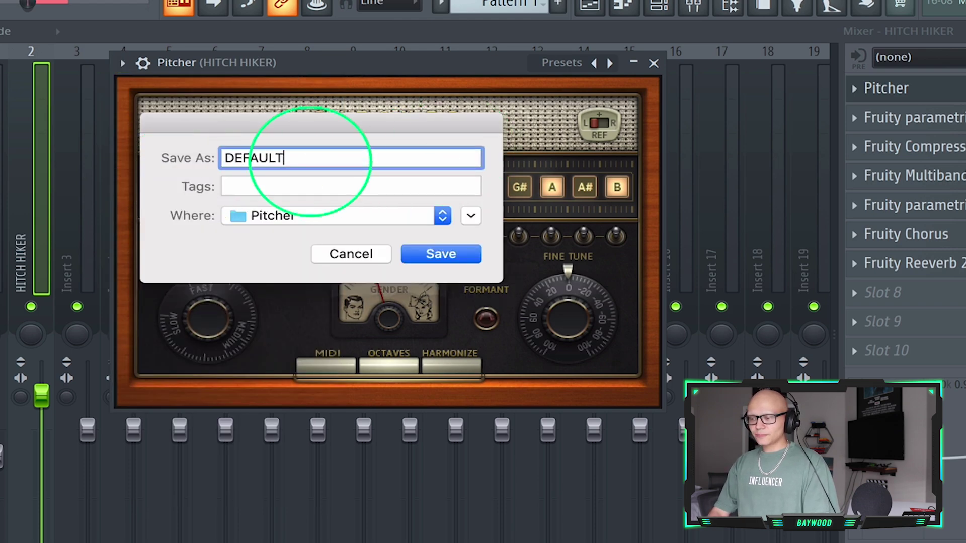
pyautogui.press('Return')
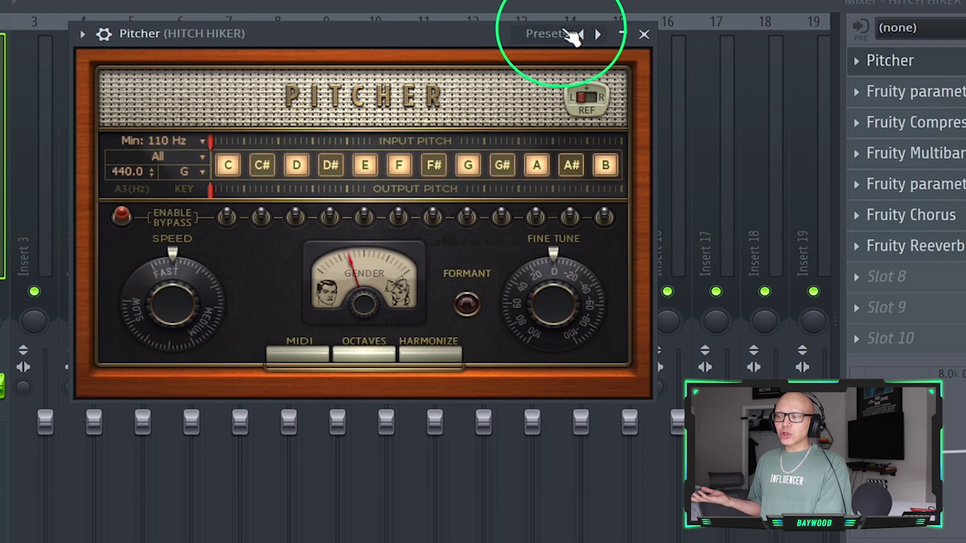
pyautogui.click(551, 35)
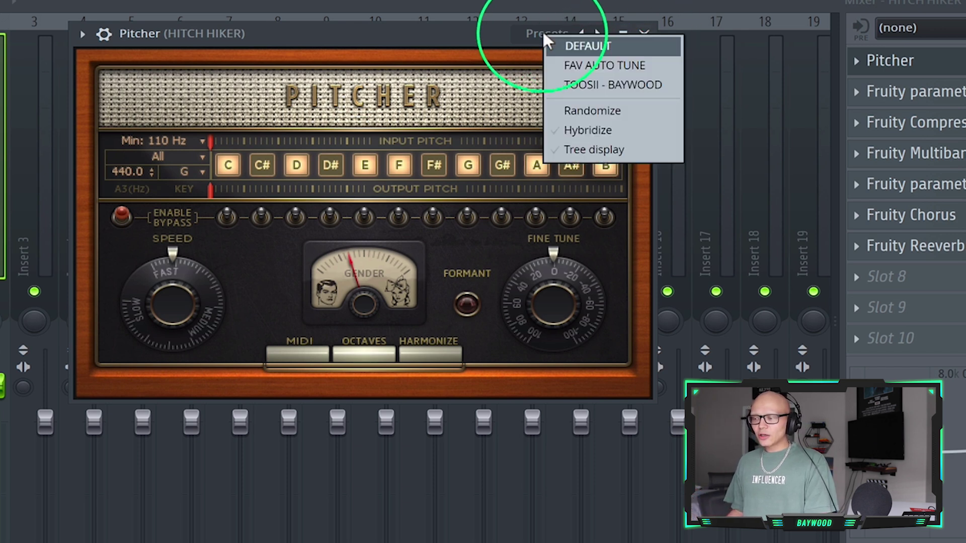
# Load the DEFAULT preset, try Minor, then settle the Pitcher scale on G Pentatonic
pyautogui.click(635, 45)
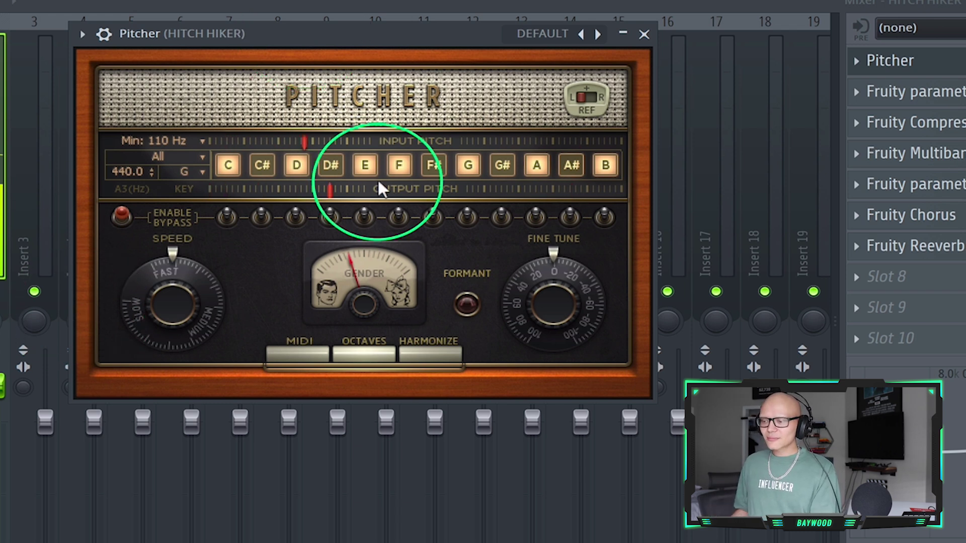
pyautogui.click(183, 155)
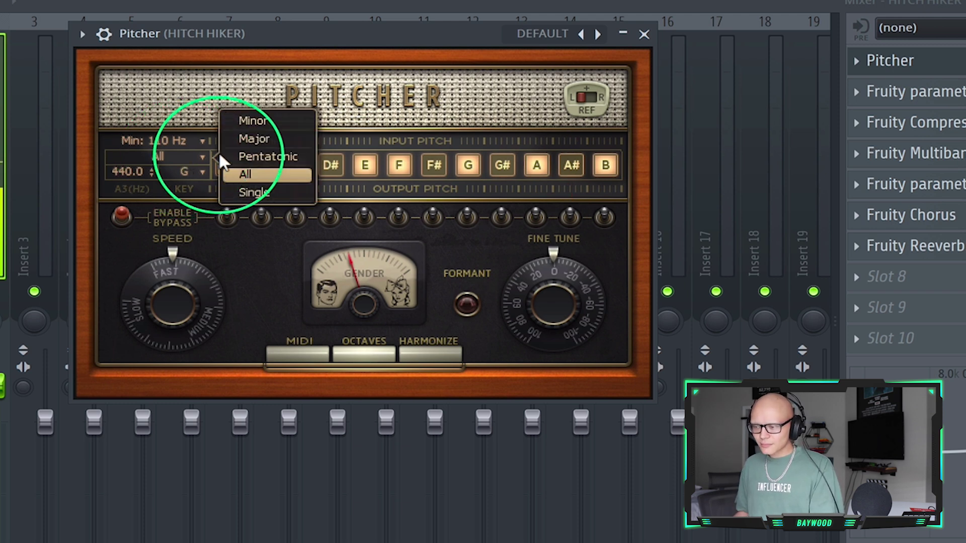
pyautogui.click(256, 122)
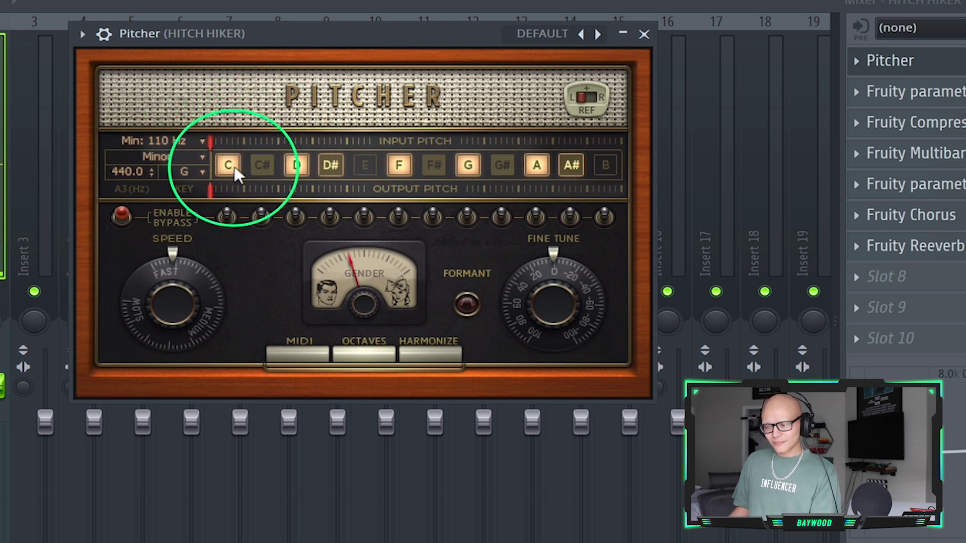
pyautogui.click(157, 155)
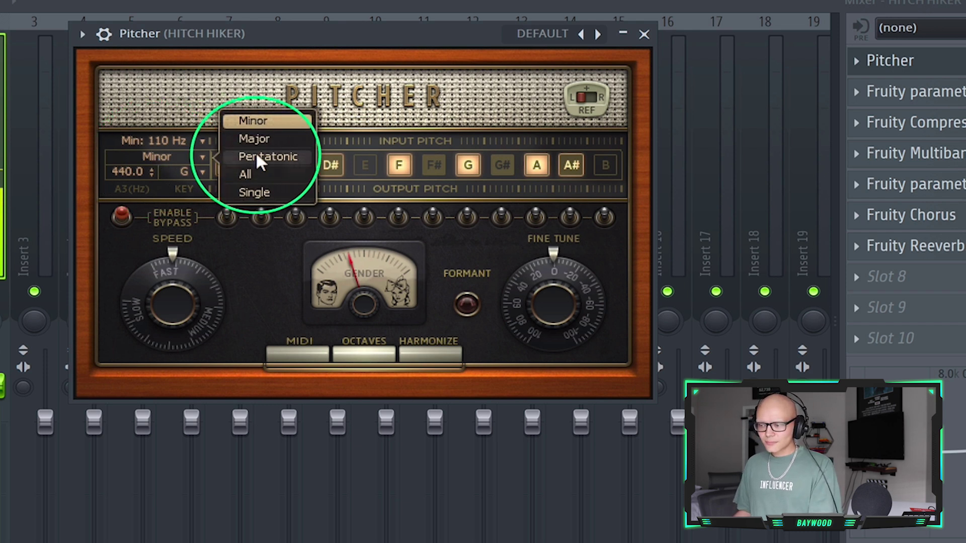
pyautogui.click(257, 156)
pyautogui.click(178, 152)
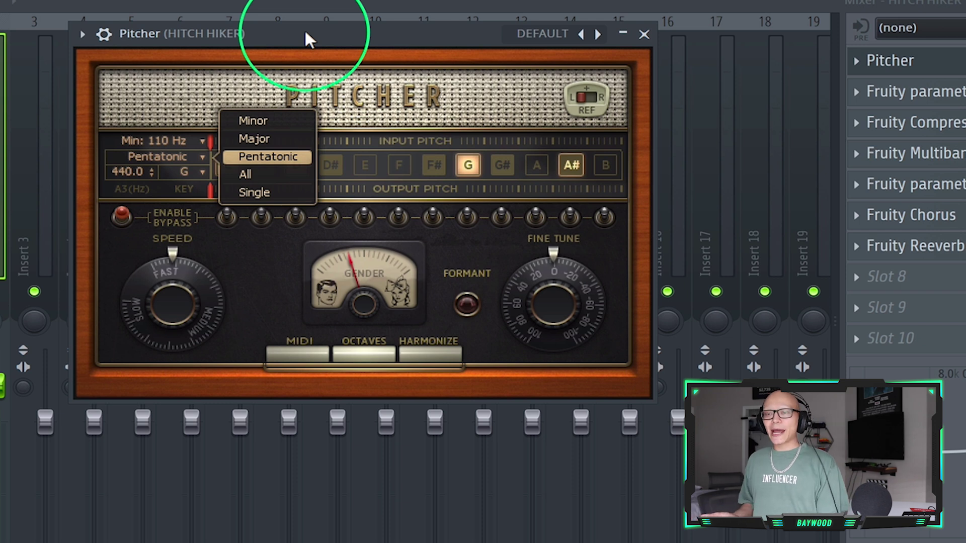
pyautogui.click(285, 157)
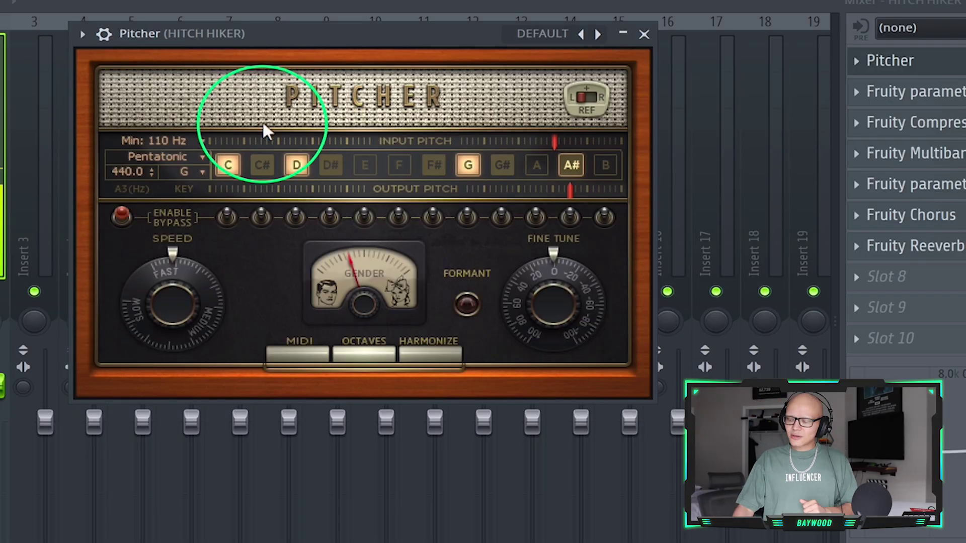
pyautogui.click(162, 157)
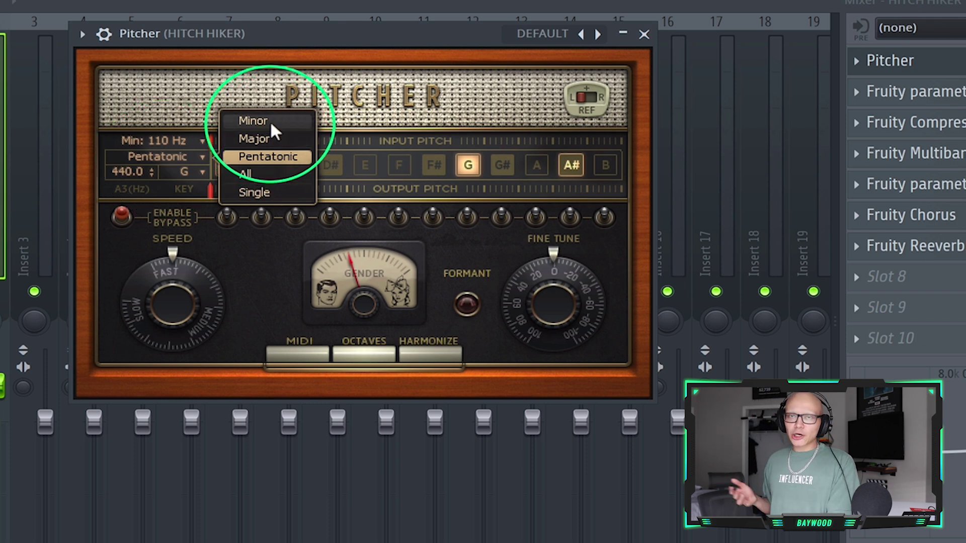